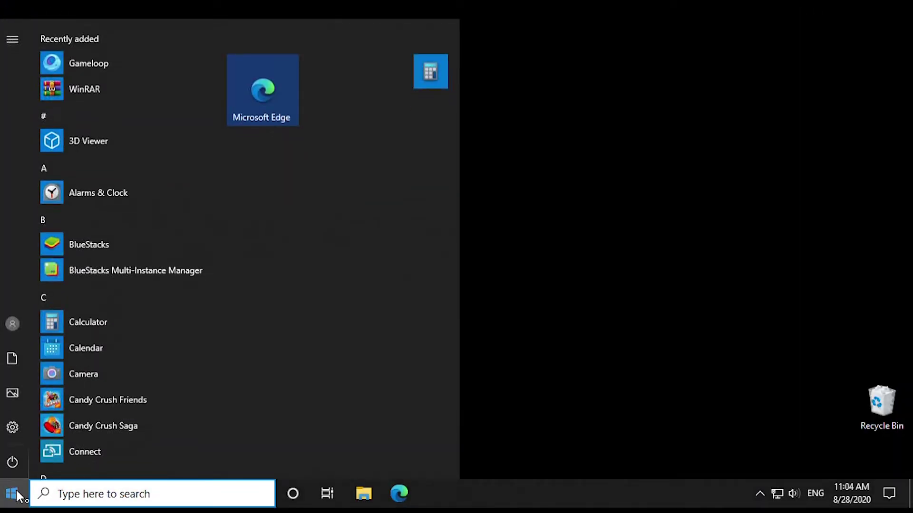
Step: Search 'windows se' from Start and launch the Windows Security app
text(windows)
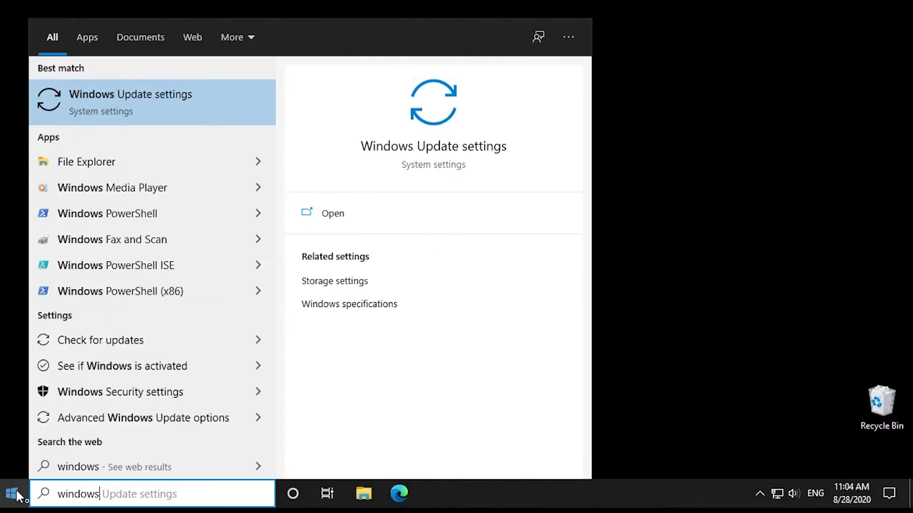
text( se)
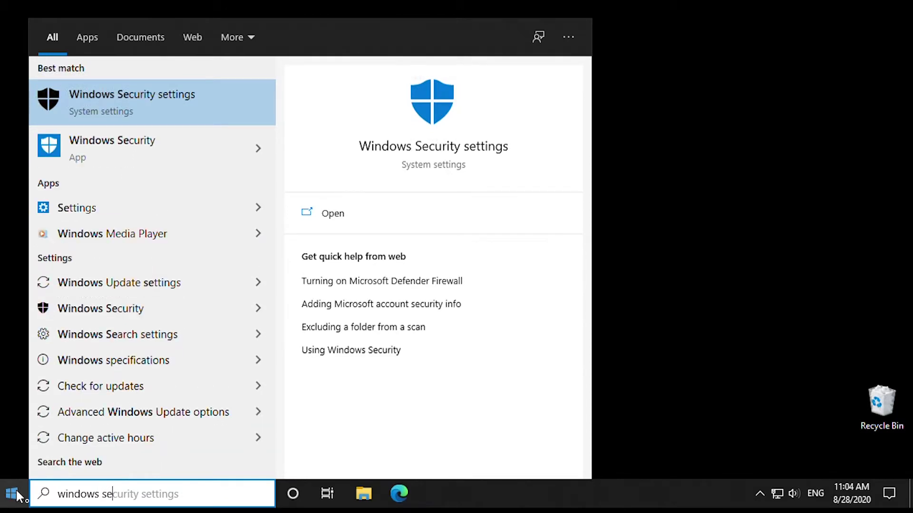
click(99, 136)
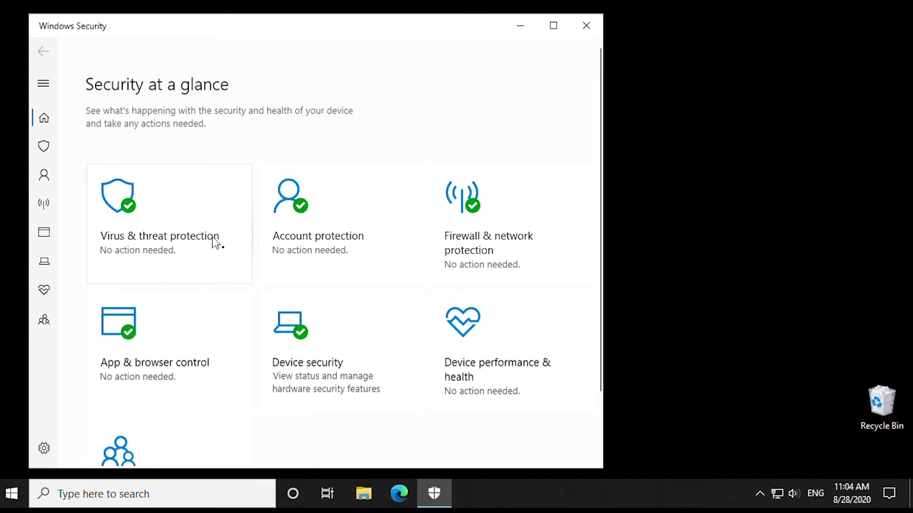
Step: Open Virus & threat protection settings and toggle Real-time protection off, then back on
click(207, 225)
scroll(238, 228, down, 3)
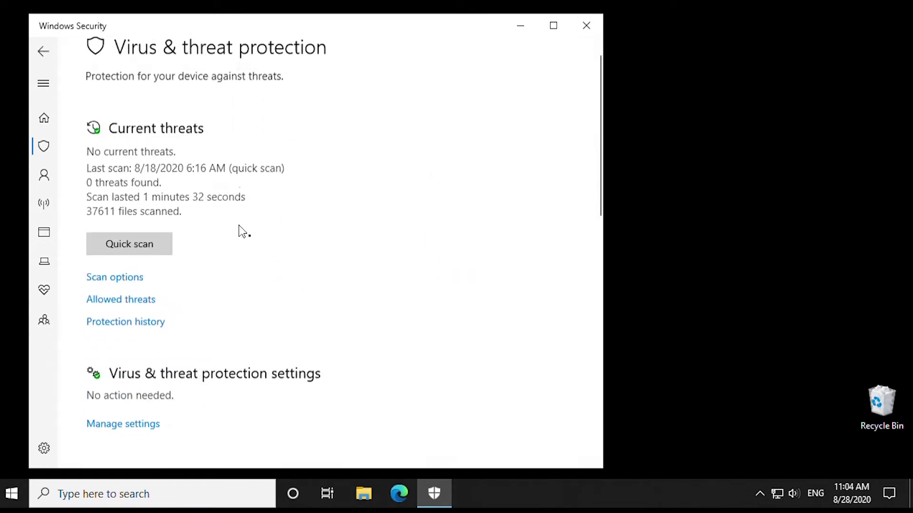
click(143, 313)
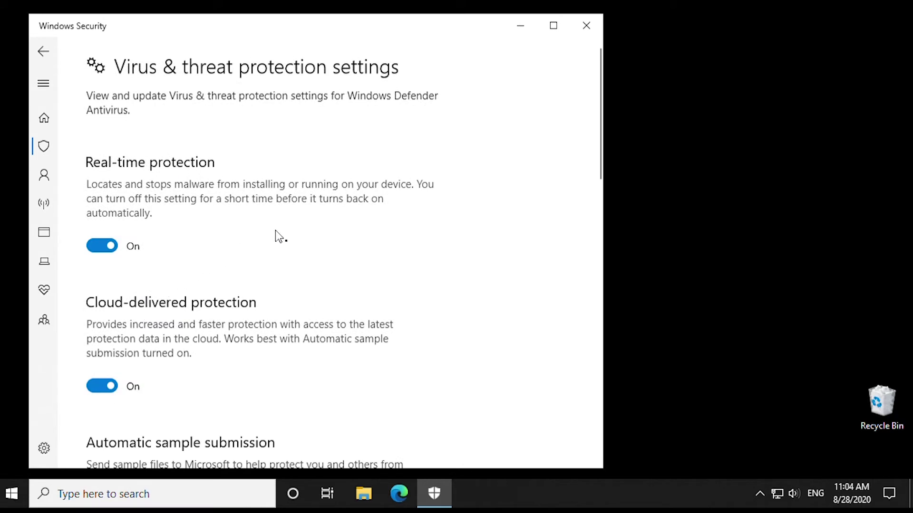
click(98, 251)
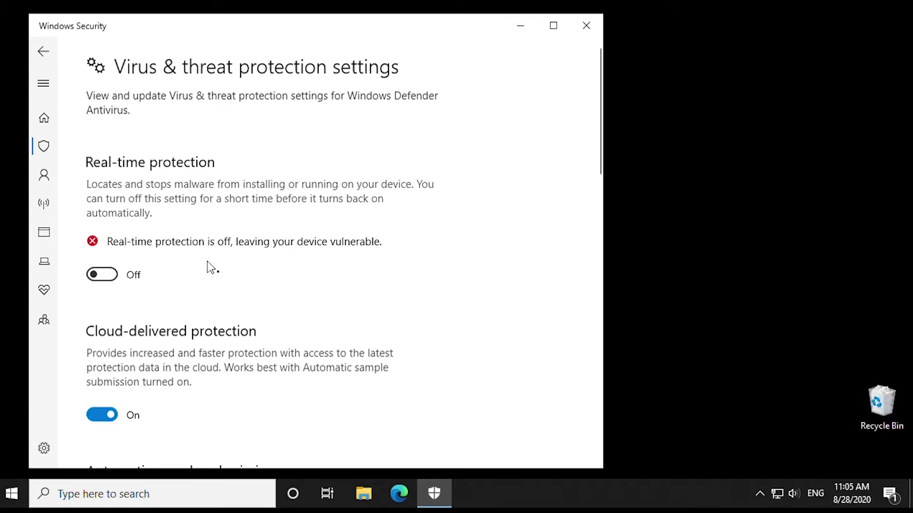
click(106, 276)
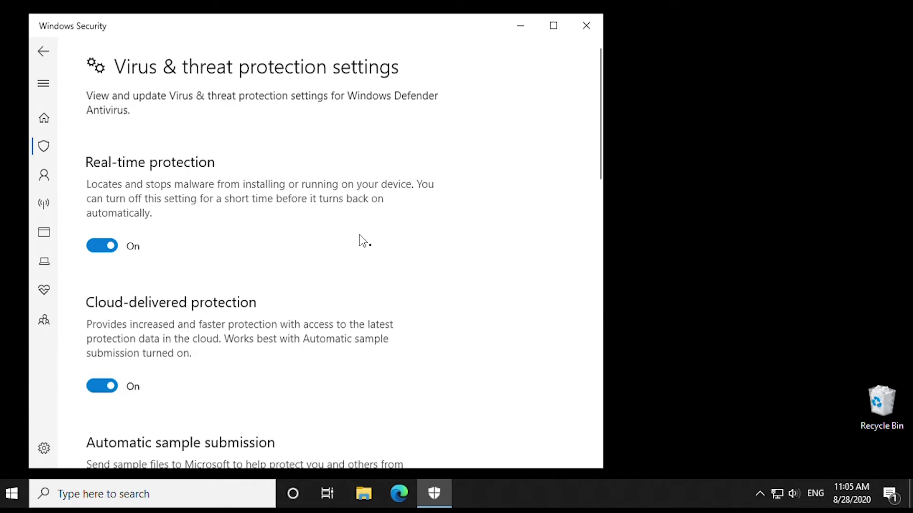
Step: Switch Tamper Protection off in the Virus & threat protection settings
scroll(360, 241, down, 5)
scroll(361, 240, down, 2)
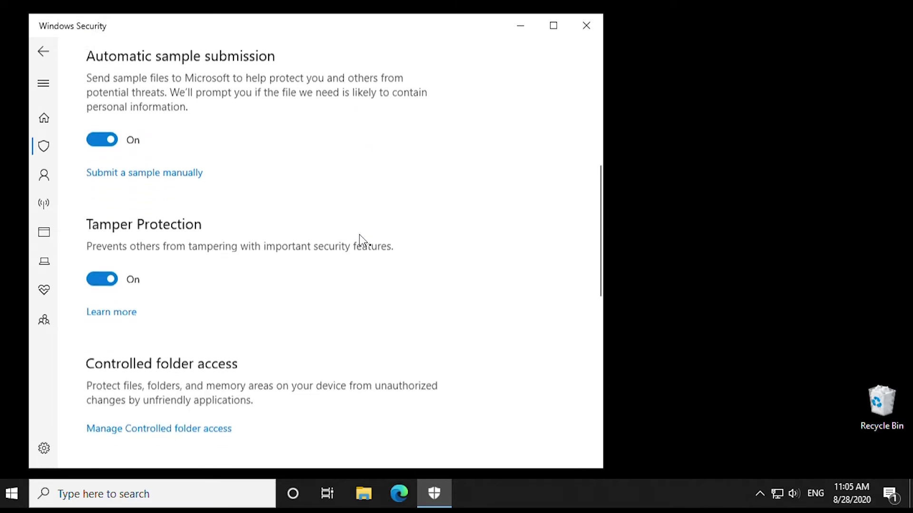
click(94, 278)
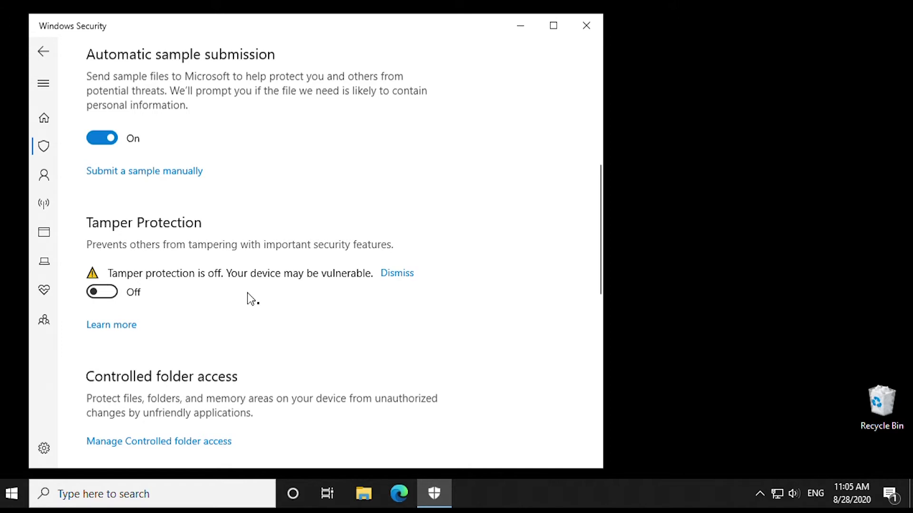
scroll(346, 227, up, 1)
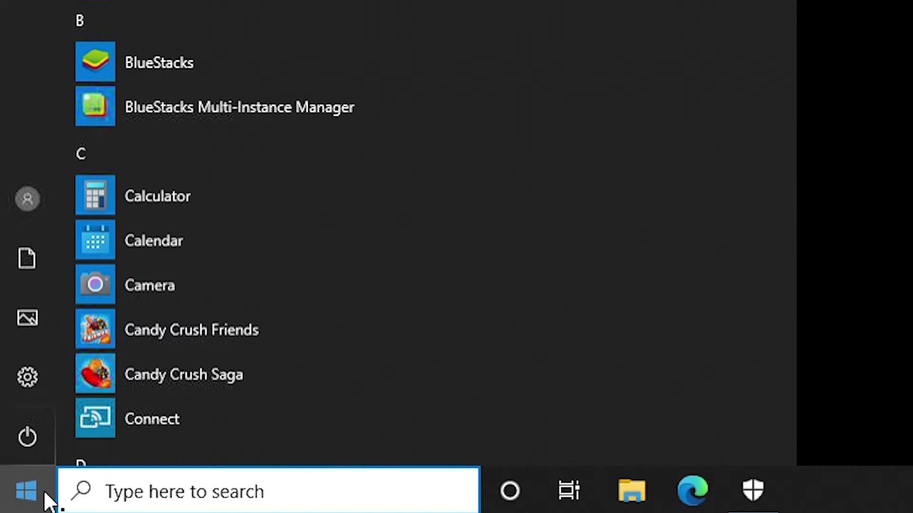
Step: Launch the Local Group Policy Editor by searching gpedit.msc
text(gpedit.)
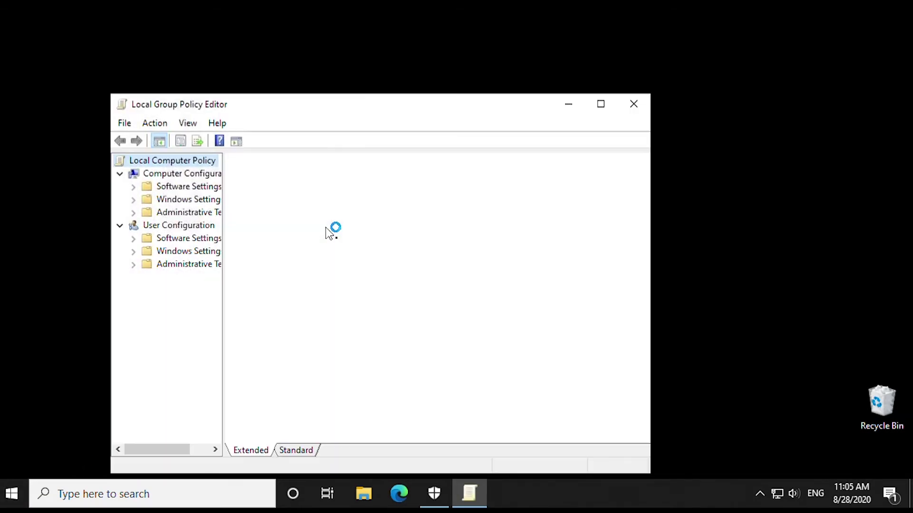
Step: Maximize the Local Group Policy Editor and widen its tree pane so names show in full
drag(310, 106, 240, 24)
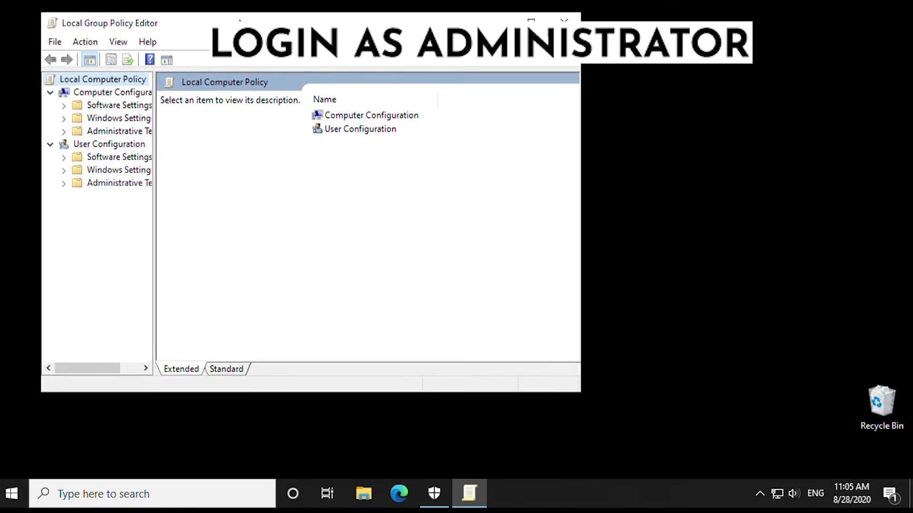
click(531, 20)
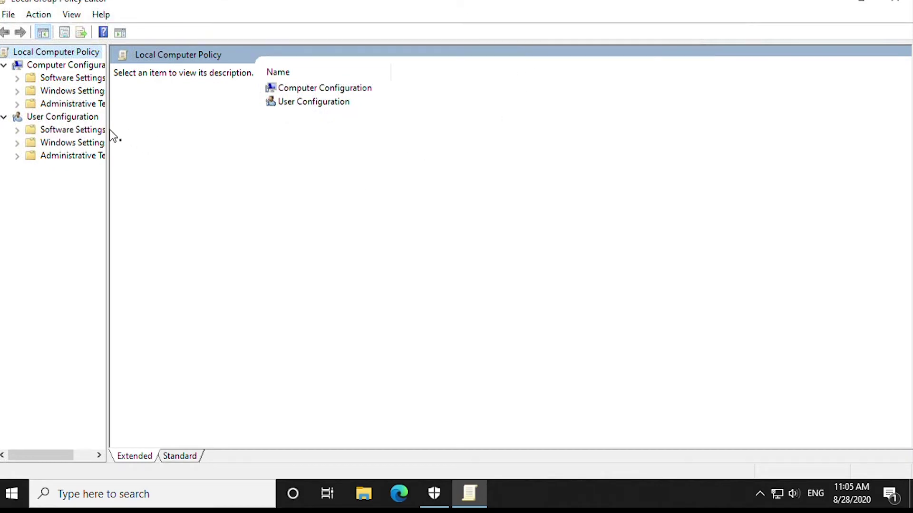
drag(108, 129, 174, 121)
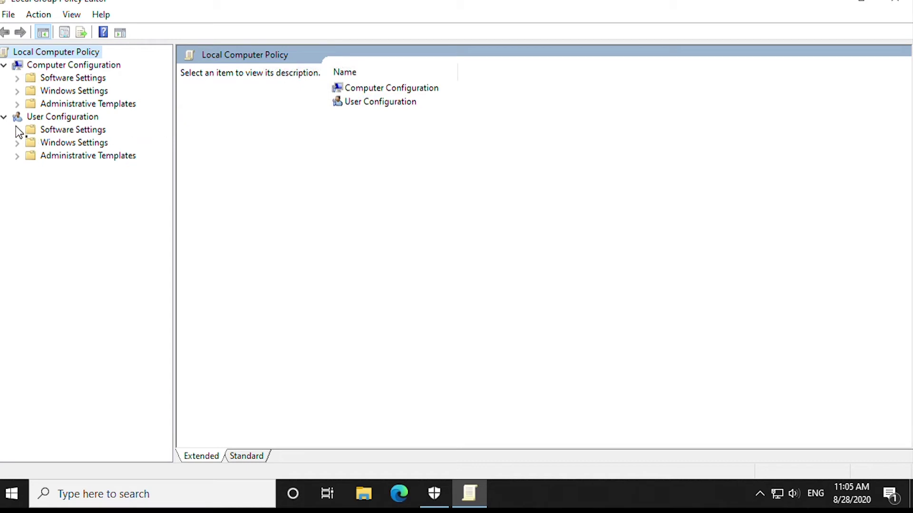
Step: Under Administrative Templates > Windows Components > Windows Defender Antivirus, open 'Turn off Windows Defender Antivirus'
click(16, 105)
click(53, 105)
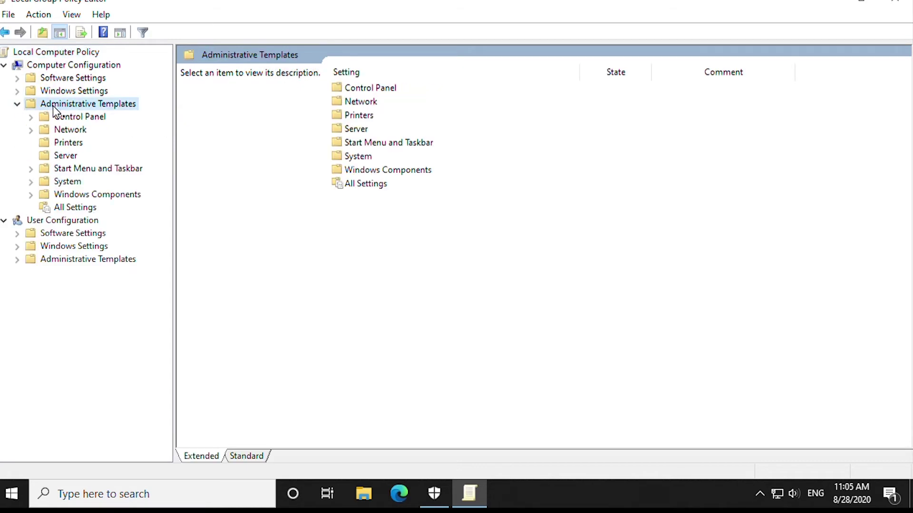
double_click(416, 173)
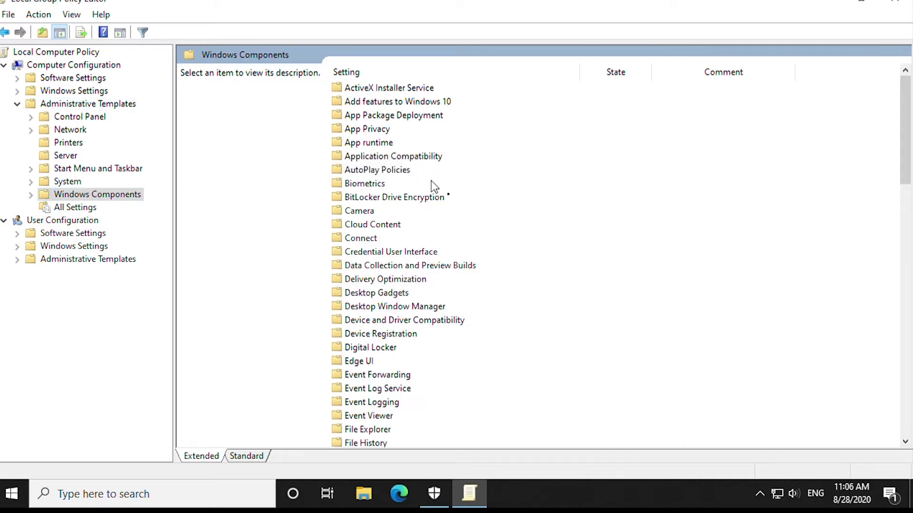
drag(903, 162, 910, 350)
click(425, 348)
double_click(426, 348)
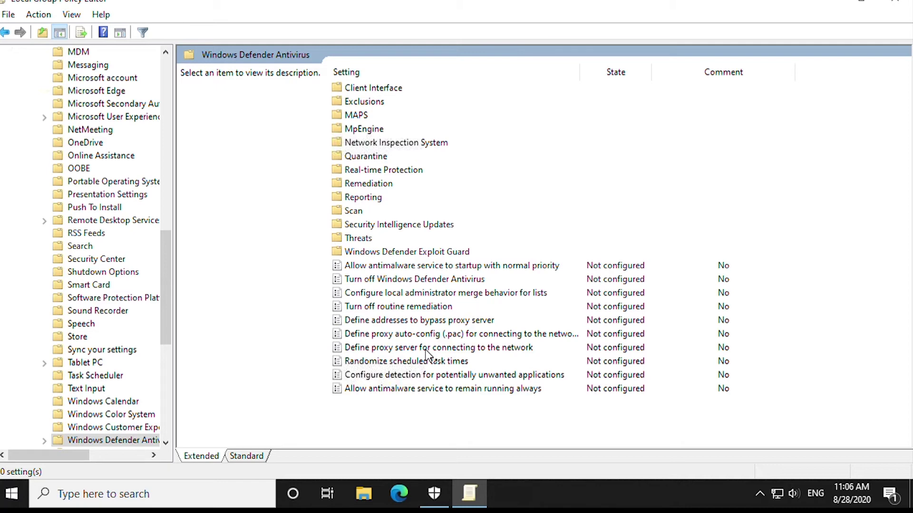
double_click(383, 280)
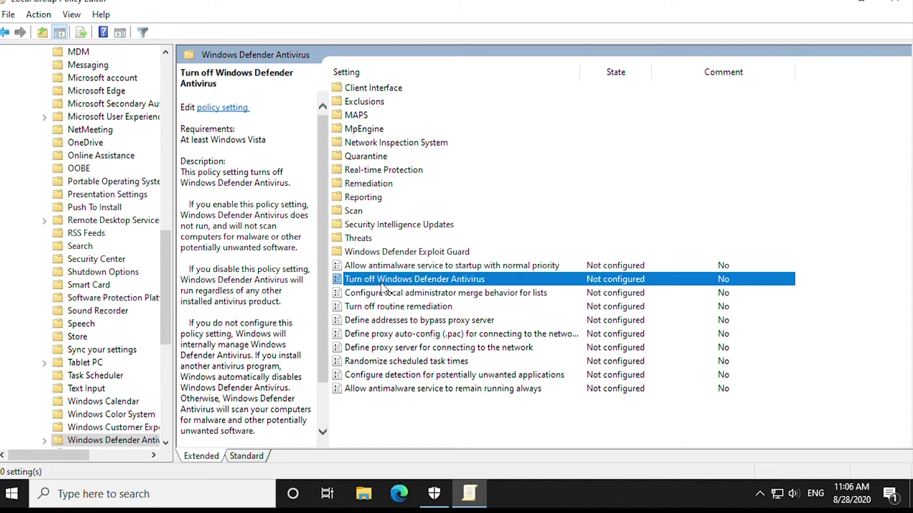
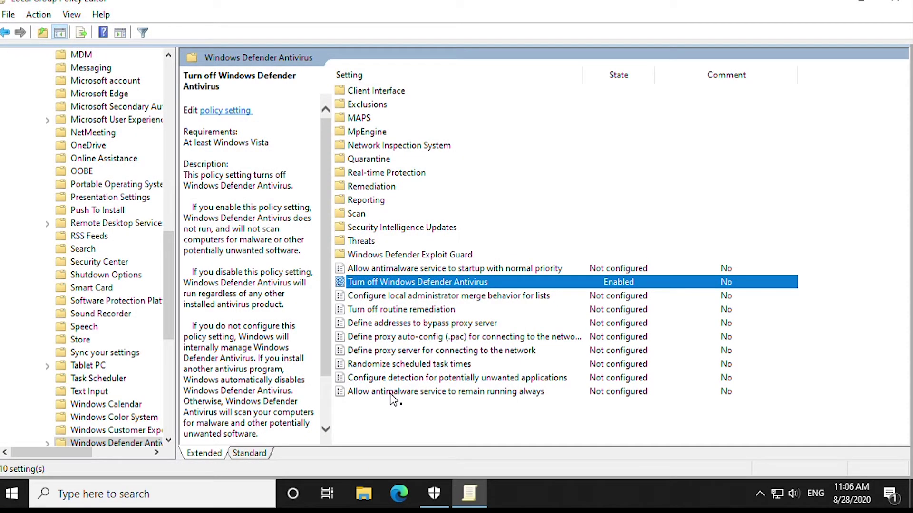
Step: Set 'Allow antimalware service to remain running always' to Disabled, then open the Real-time Protection folder
double_click(391, 396)
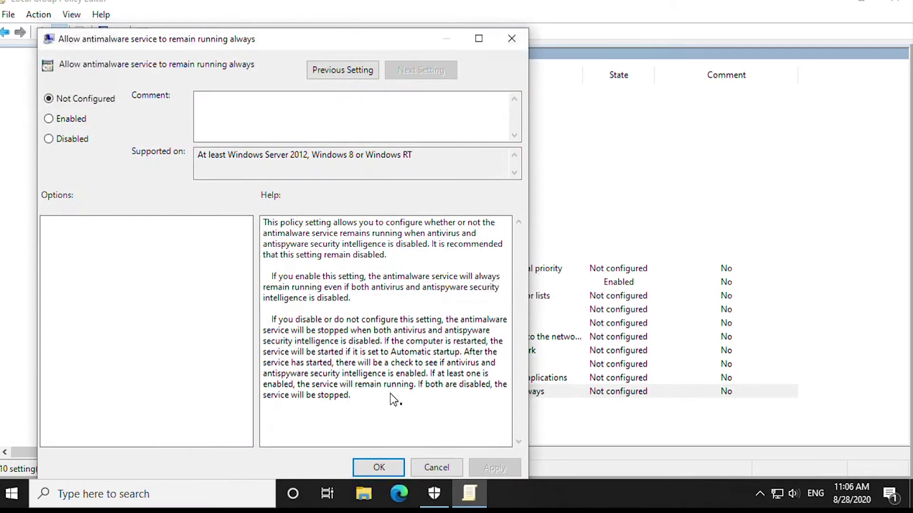
click(77, 142)
click(507, 469)
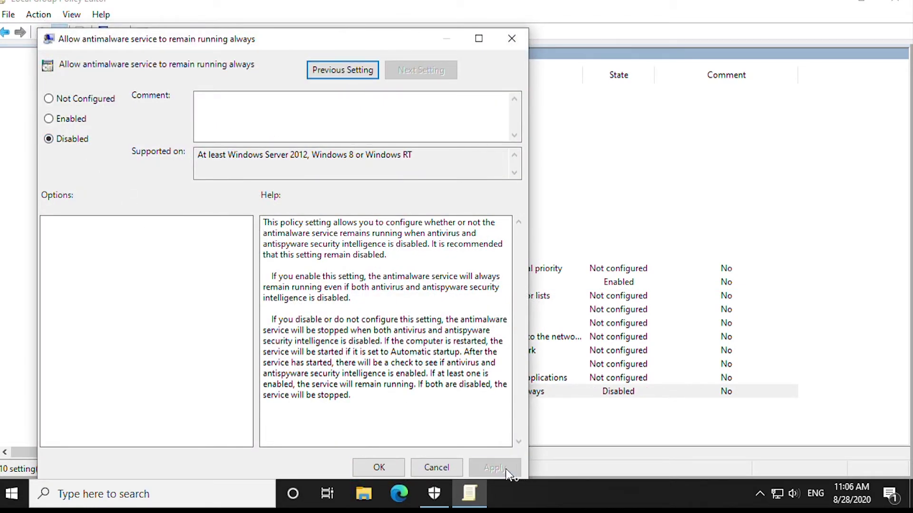
click(396, 469)
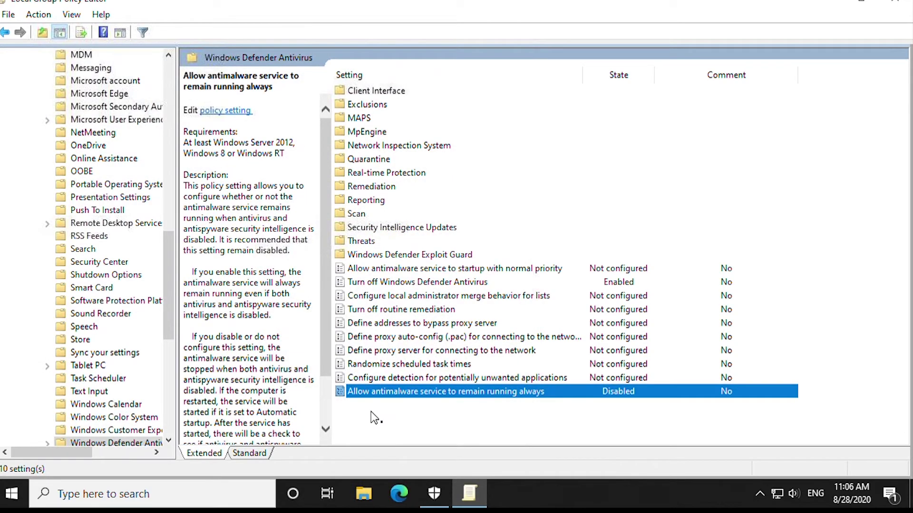
double_click(385, 174)
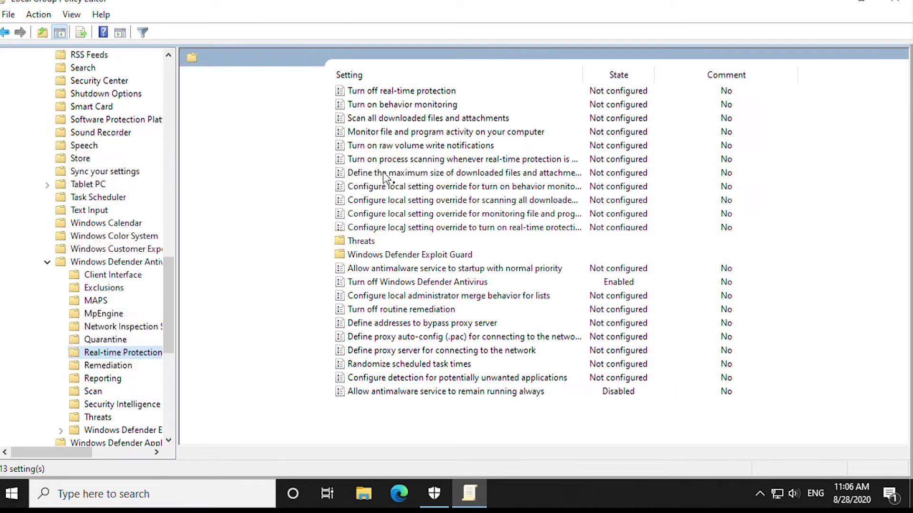
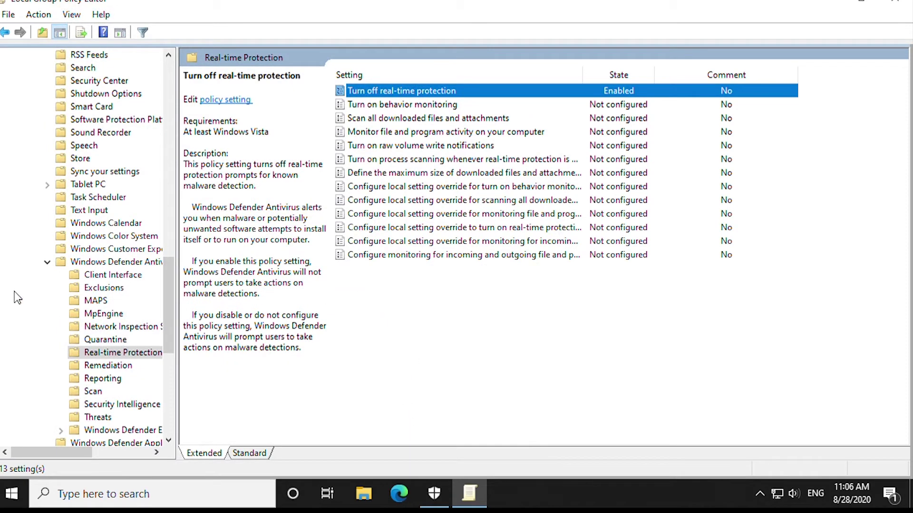
Step: Change the 'Turn on behavior monitoring' policy to Disabled and apply it
double_click(403, 107)
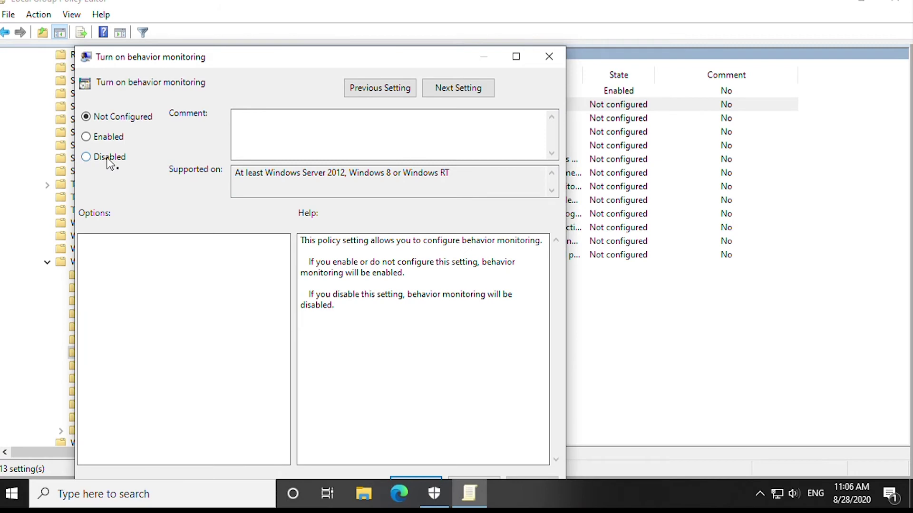
click(109, 160)
drag(270, 61, 284, 32)
click(539, 451)
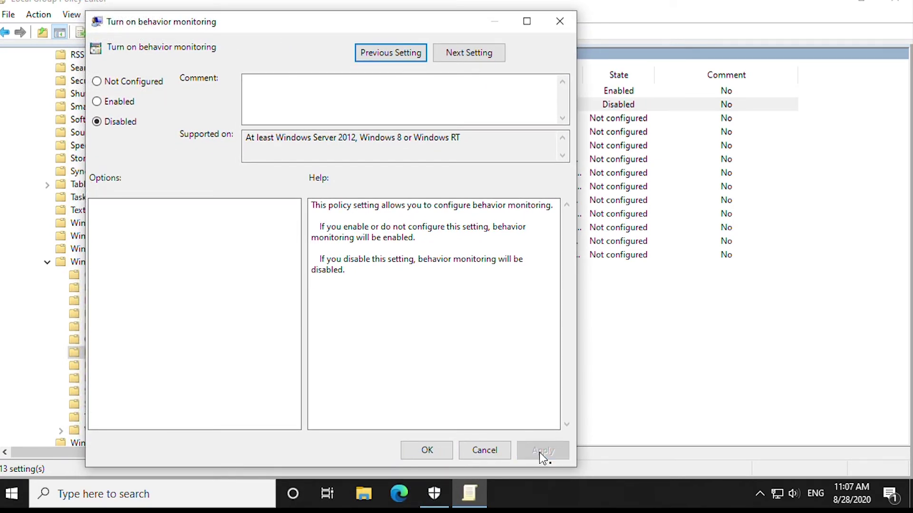
click(442, 451)
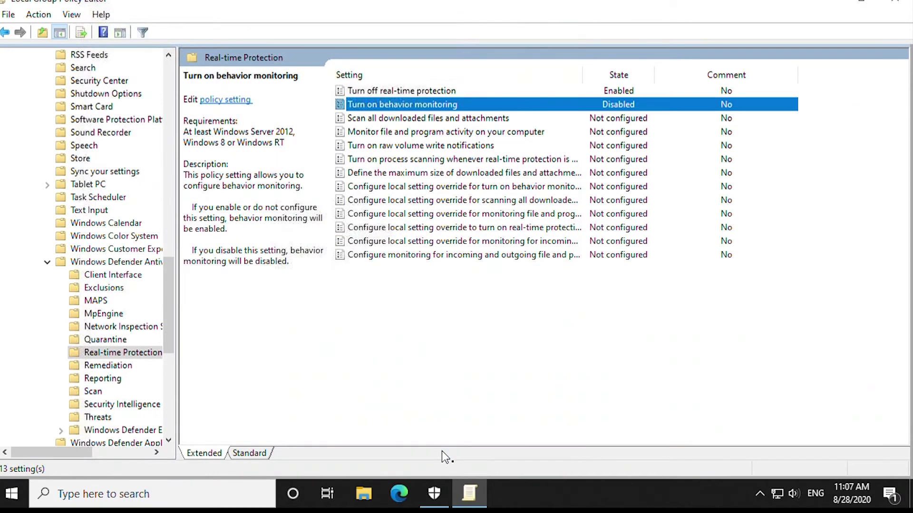
click(379, 134)
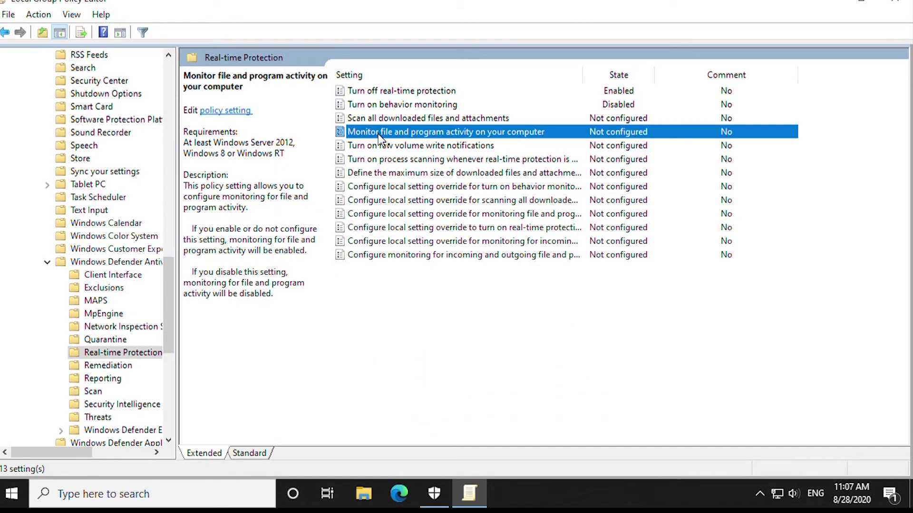
Step: Change 'Monitor file and program activity on your computer' to Disabled and apply it
double_click(448, 133)
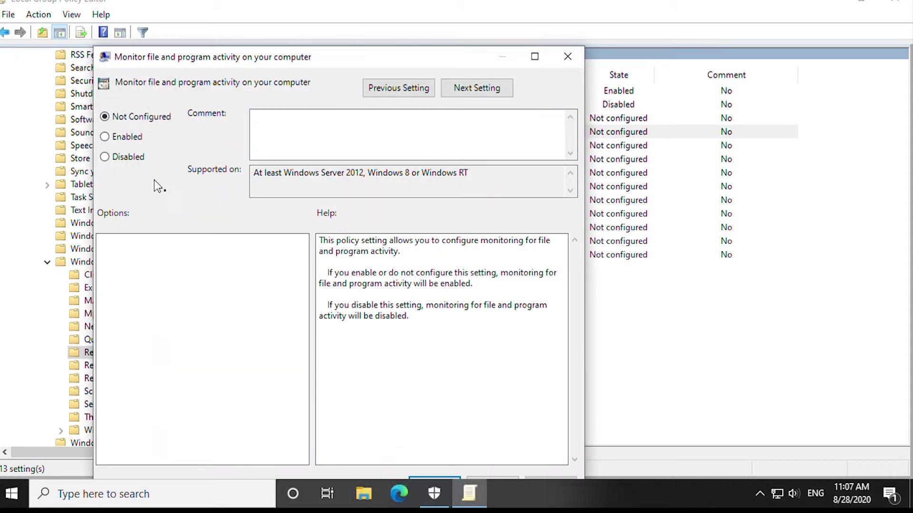
click(126, 159)
drag(292, 58, 294, 14)
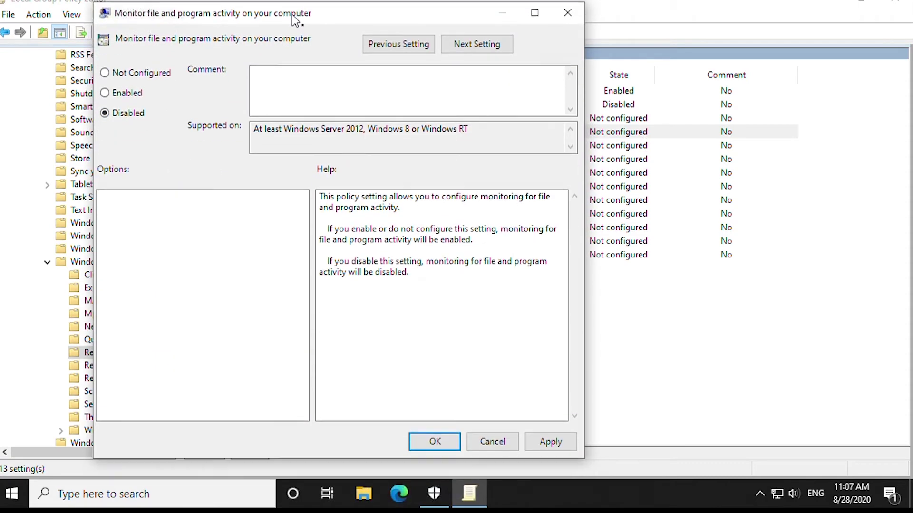
click(562, 448)
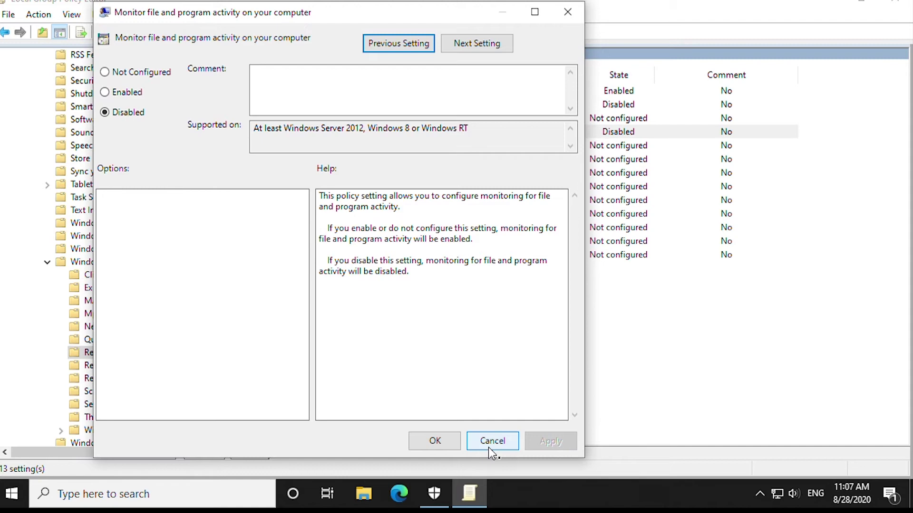
click(447, 444)
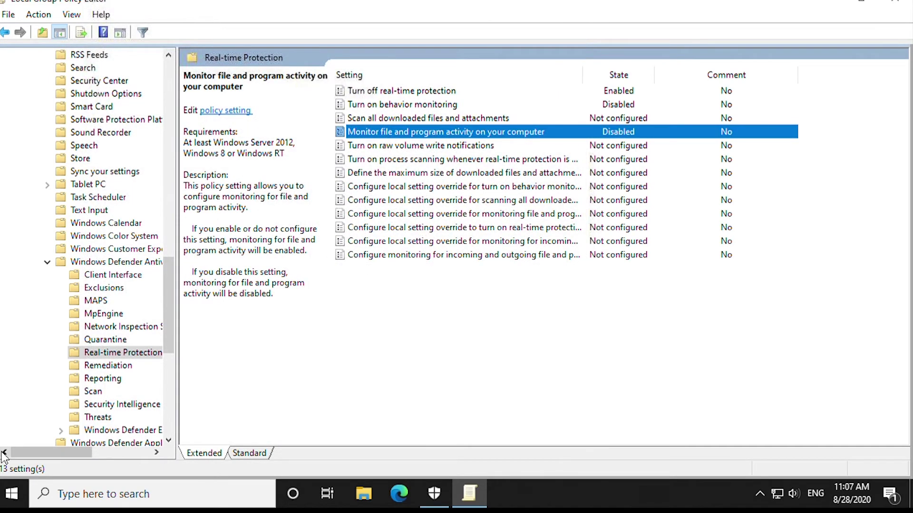
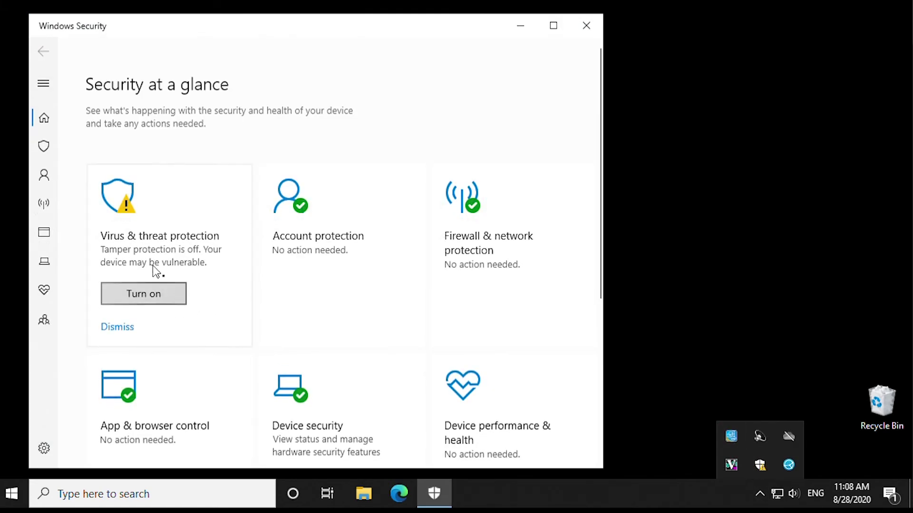
Step: Go to Virus & threat protection, review the page, and open its detailed protection settings
click(147, 242)
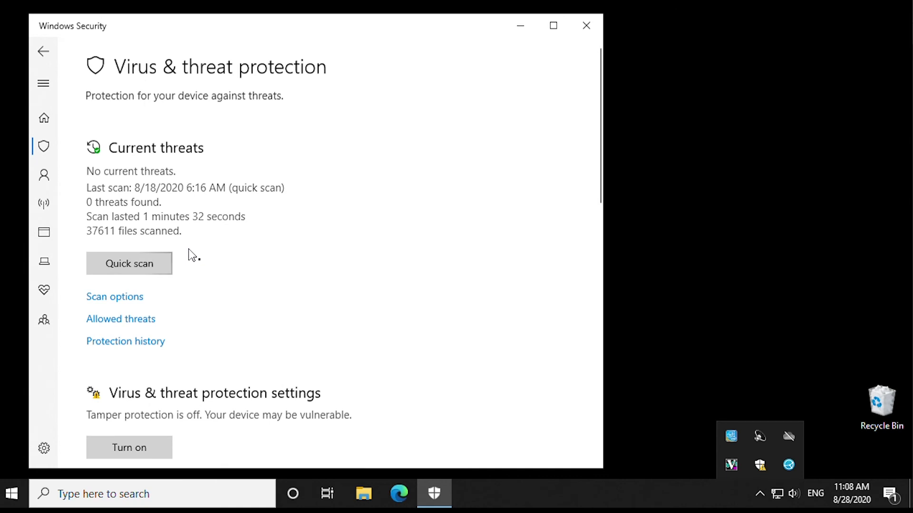
scroll(190, 255, down, 8)
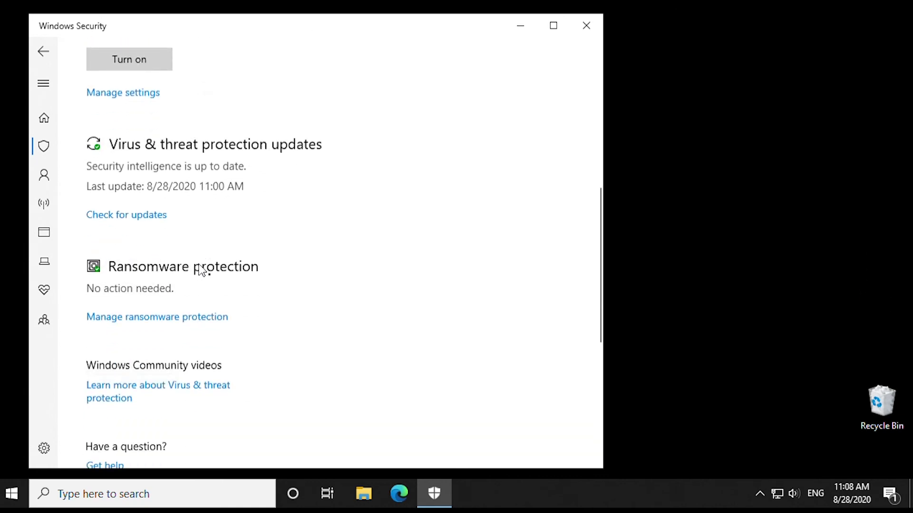
scroll(202, 270, up, 3)
scroll(188, 298, up, 4)
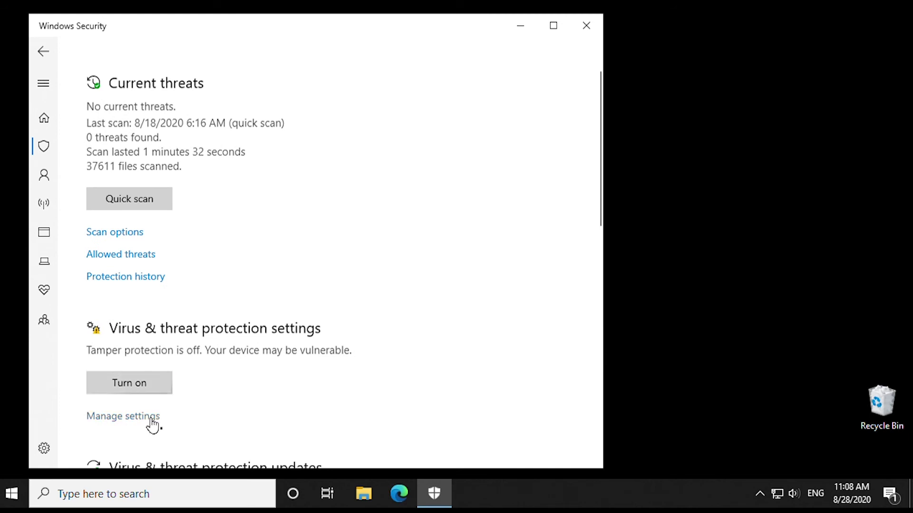
click(152, 420)
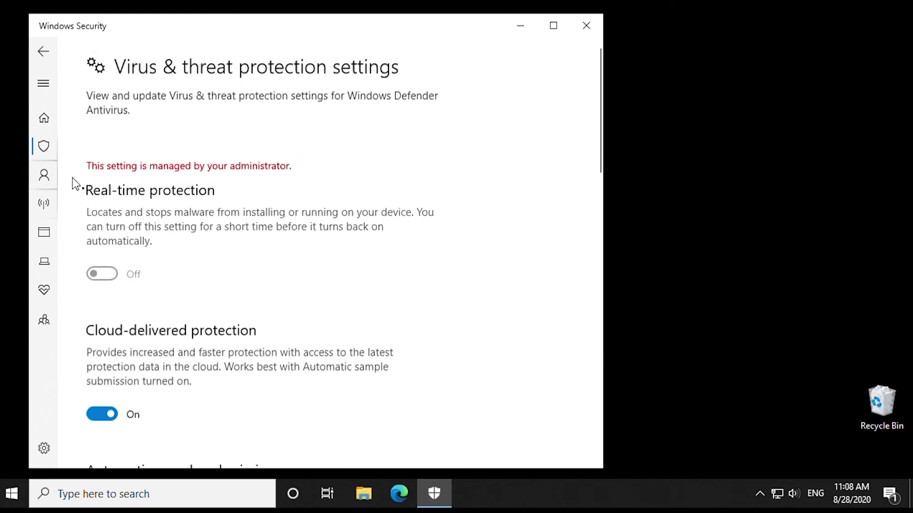
Step: Confirm Real-time protection shows Off and administrator-managed, then close Windows Security
scroll(418, 265, down, 8)
scroll(418, 270, down, 8)
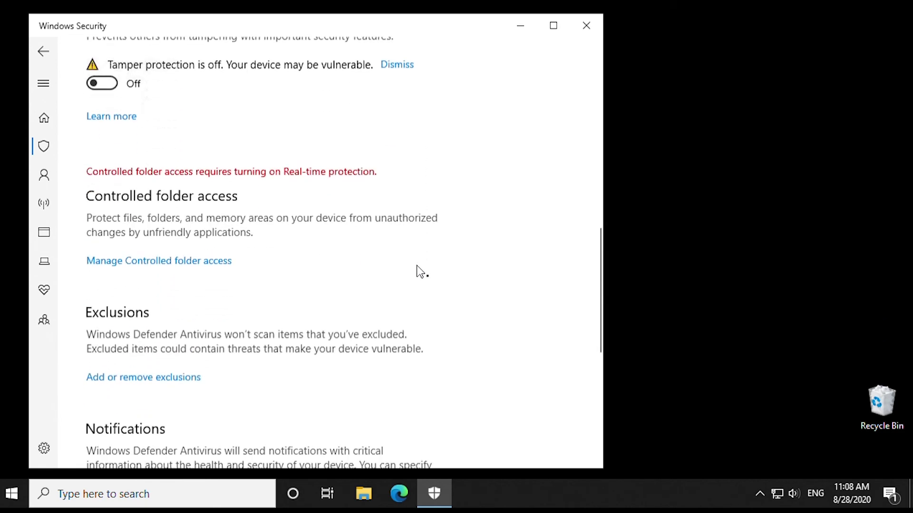
scroll(418, 274, up, 15)
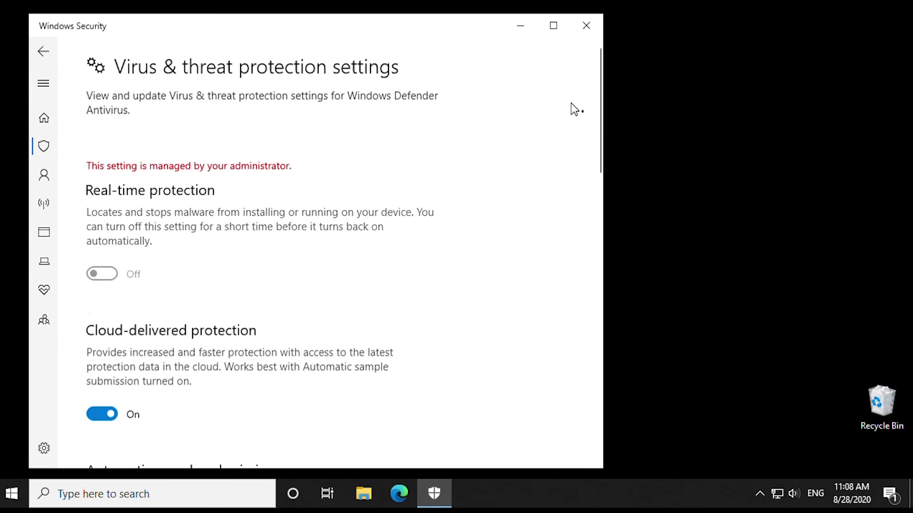
click(586, 25)
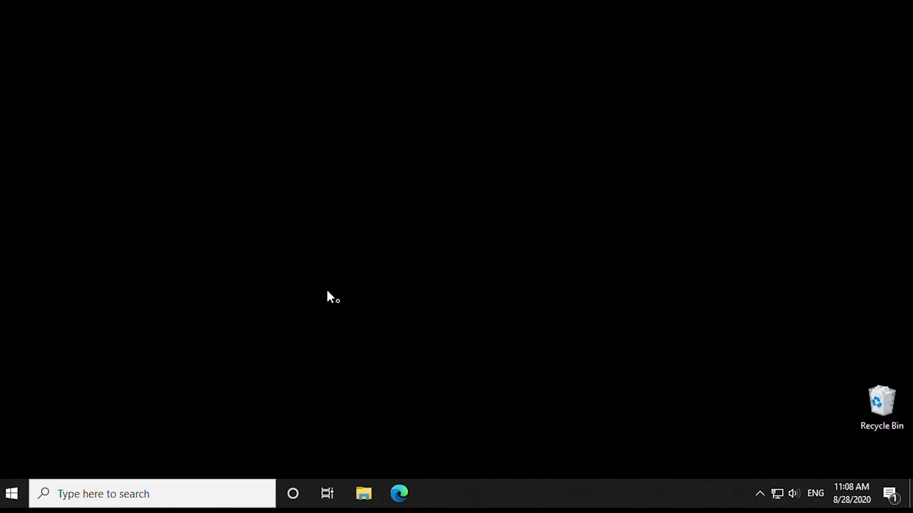